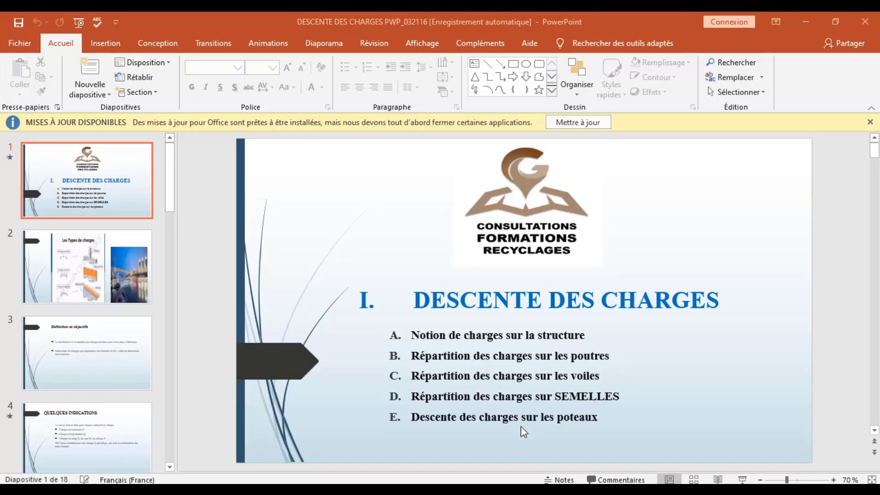
Advance from the title slide to slide 2, 'Les Types de charges'.
scroll(570, 402, "down", 1)
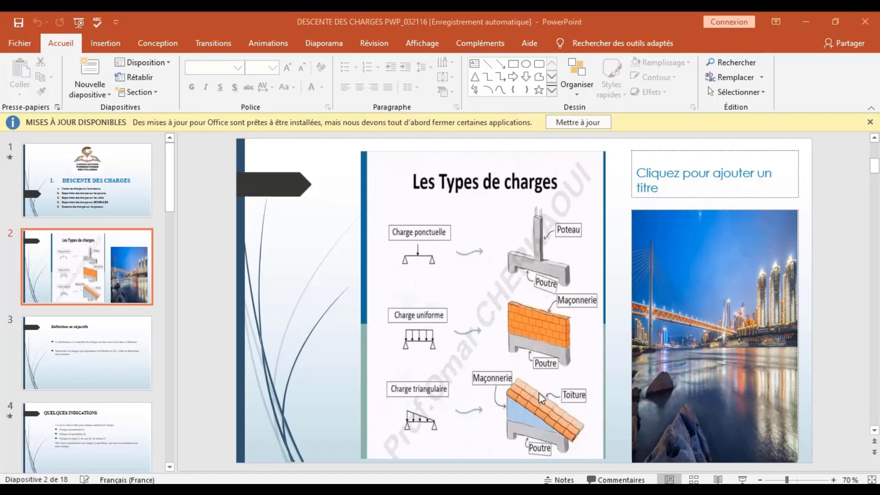
Move on to slide 3, 'Définition et objectifs'.
scroll(406, 167, "down", 1)
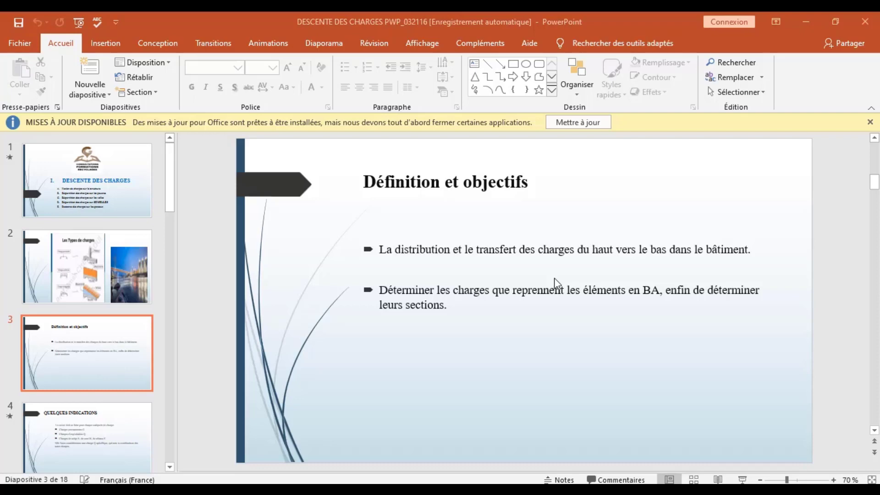
Advance to slide 4, 'QUELQUES INDICATIONS', listing load categories G, Q, S, W and E.
scroll(540, 302, "down", 1)
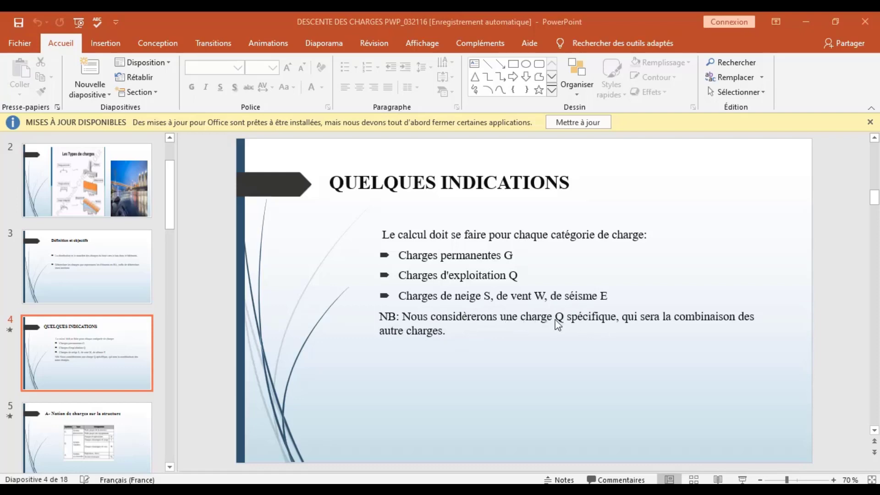
Go past slide 5 to slide 6, the Eurocode 1 self-weight notations.
scroll(677, 320, "down", 1)
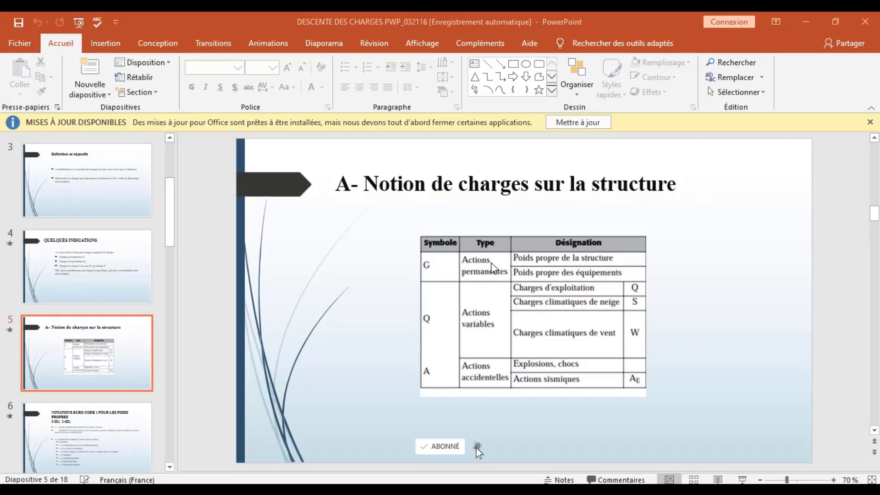
scroll(479, 280, "down", 1)
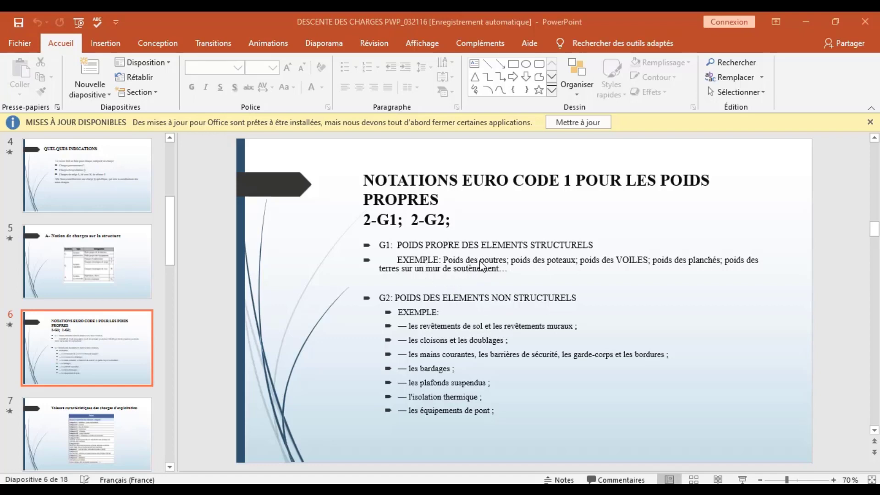
Add '...' after 'soutènement' in the slide 6 example, then go to slide 7.
type("...")
scroll(435, 371, "down", 1)
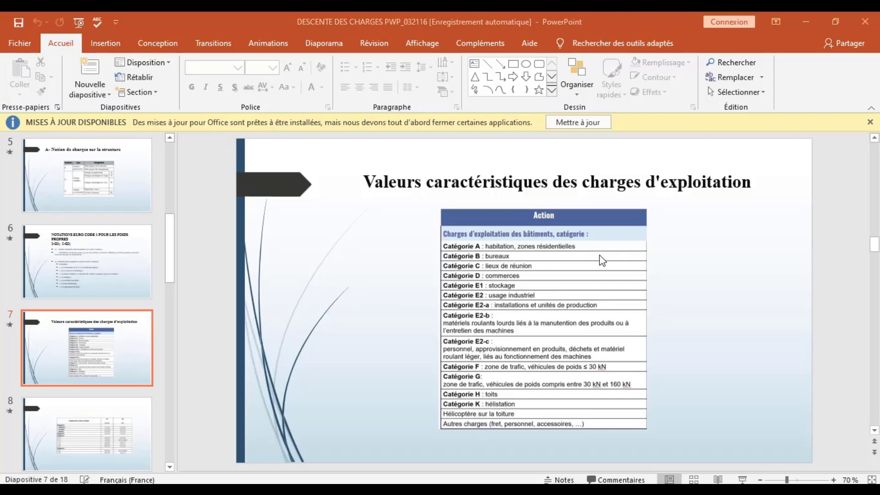
Glance at slide 8 and return to slide 7 before leaving PowerPoint.
scroll(601, 259, "down", 1)
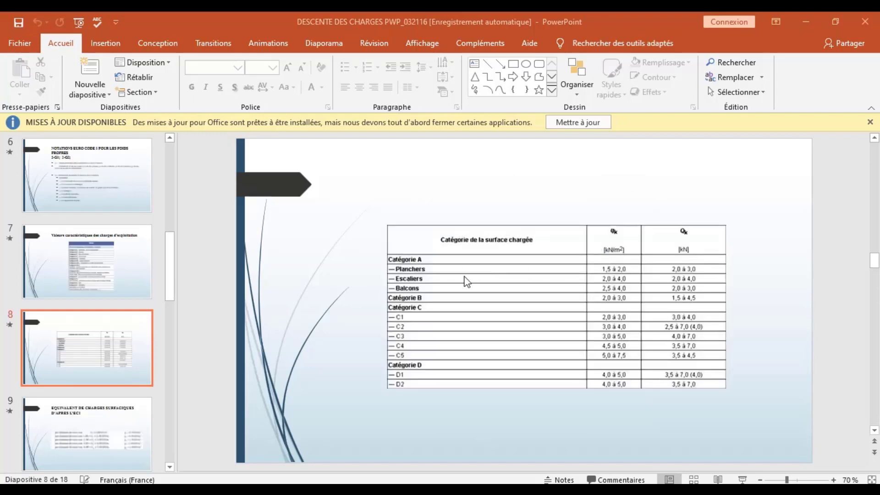
scroll(472, 270, "up", 1)
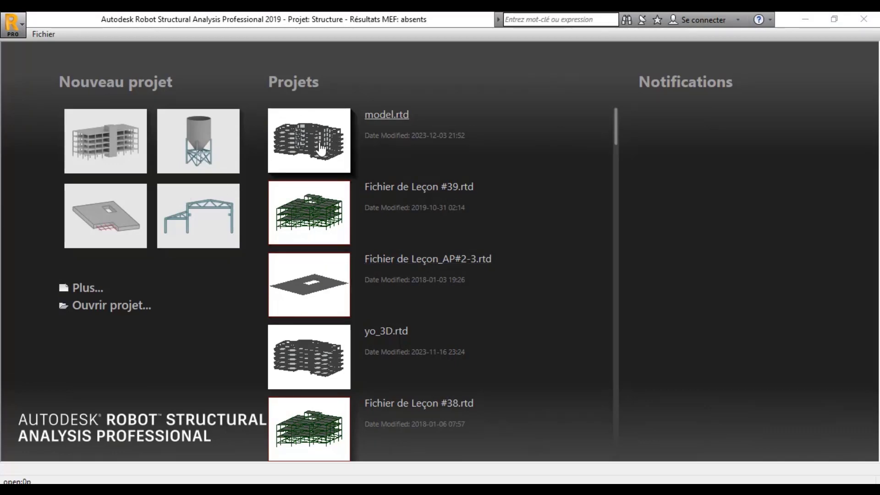
Open model.rtd and show the multi-storey building in a 3D view.
left_click(319, 143)
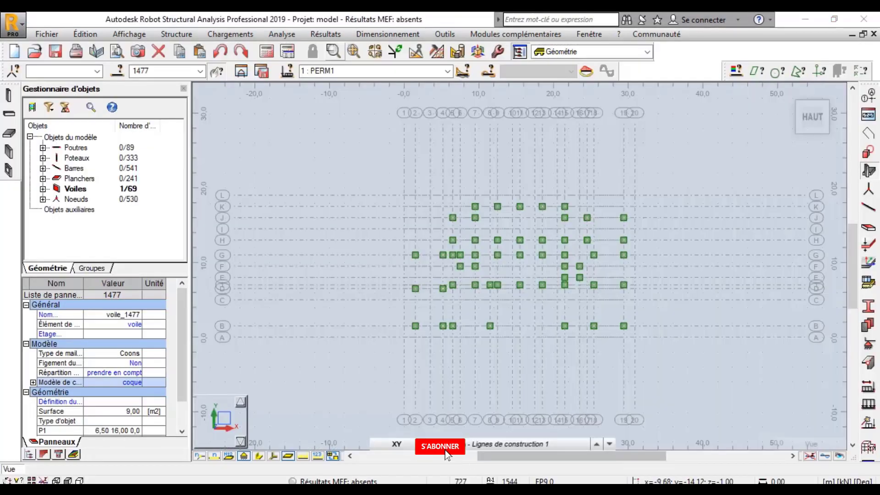
left_click(444, 450)
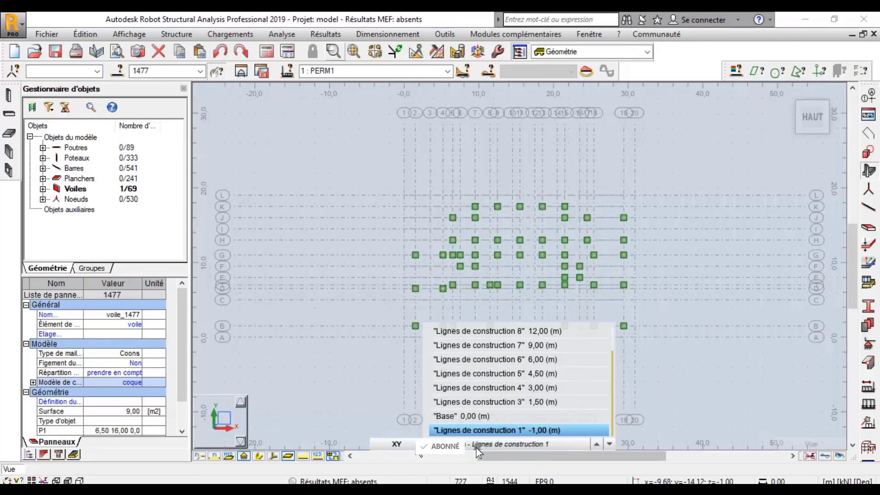
left_click(396, 443)
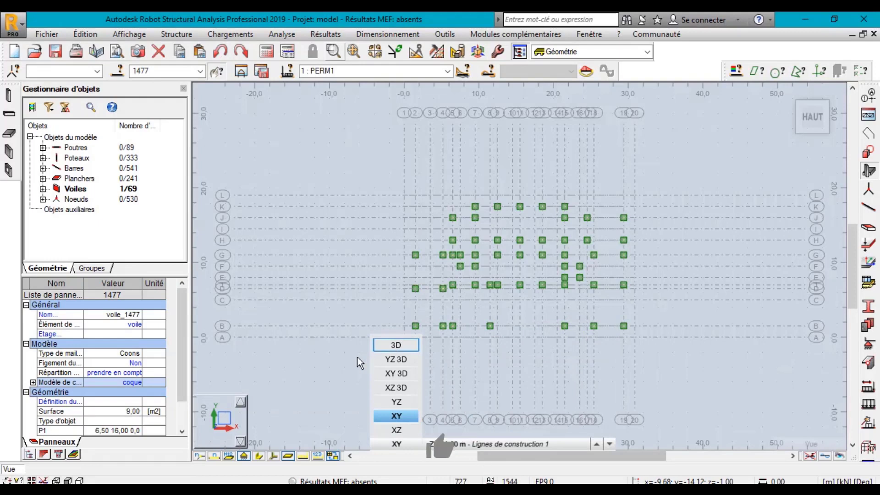
left_click(395, 345)
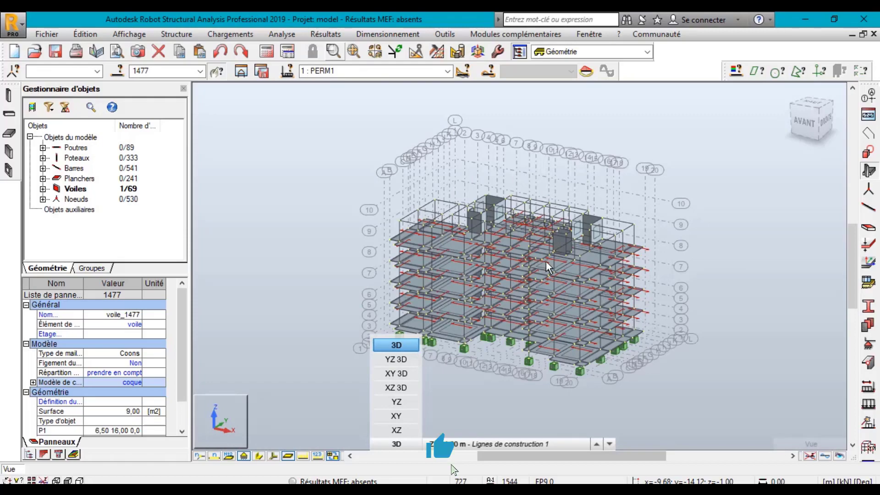
scroll(458, 280, "up", 1)
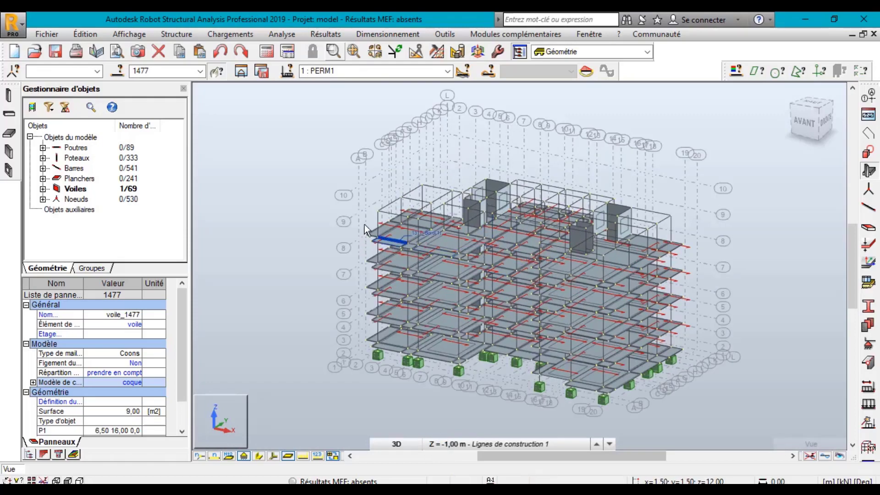
scroll(334, 224, "down", 1)
scroll(335, 224, "down", 1)
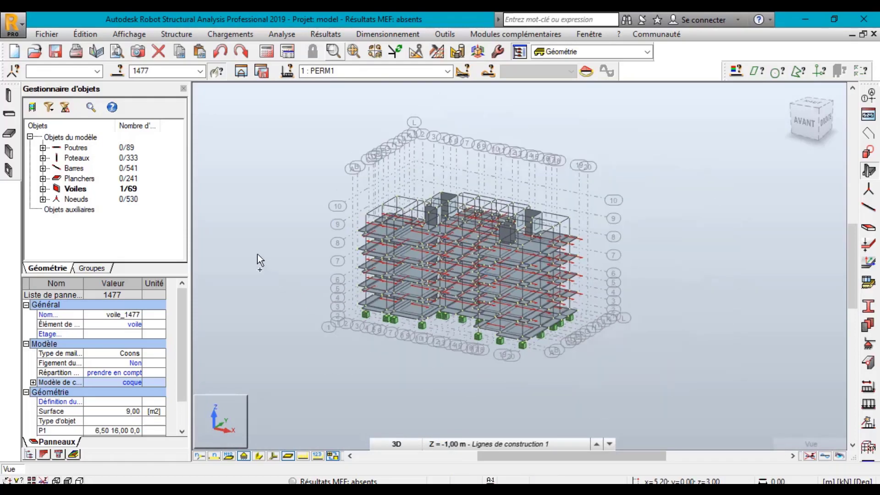
mouse_move(257, 253)
left_mouse_down()
mouse_move(304, 269)
mouse_move(315, 212)
mouse_move(273, 222)
mouse_move(273, 257)
mouse_move(339, 257)
left_mouse_up()
scroll(426, 240, "up", 1)
scroll(405, 249, "up", 1)
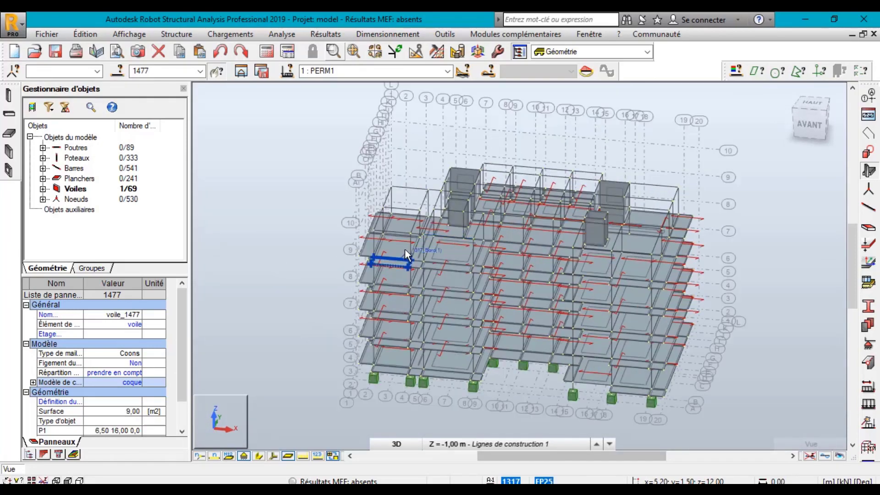
scroll(405, 249, "up", 1)
Select floor panel Plancher_1316 and open the Cas de charge load-case definitions.
left_click(390, 242)
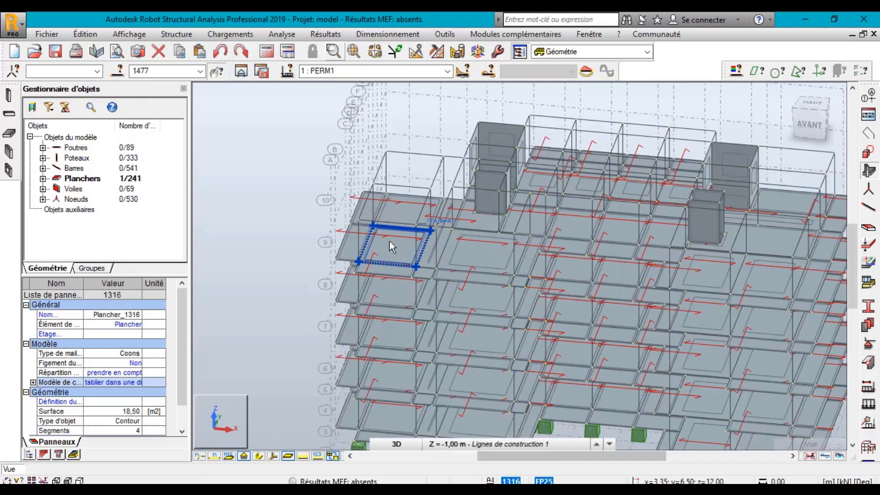
left_click(224, 38)
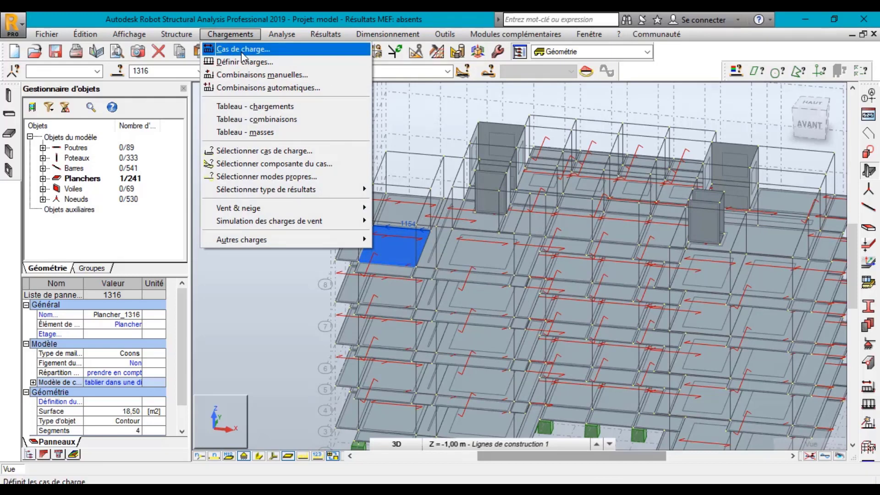
left_click(235, 50)
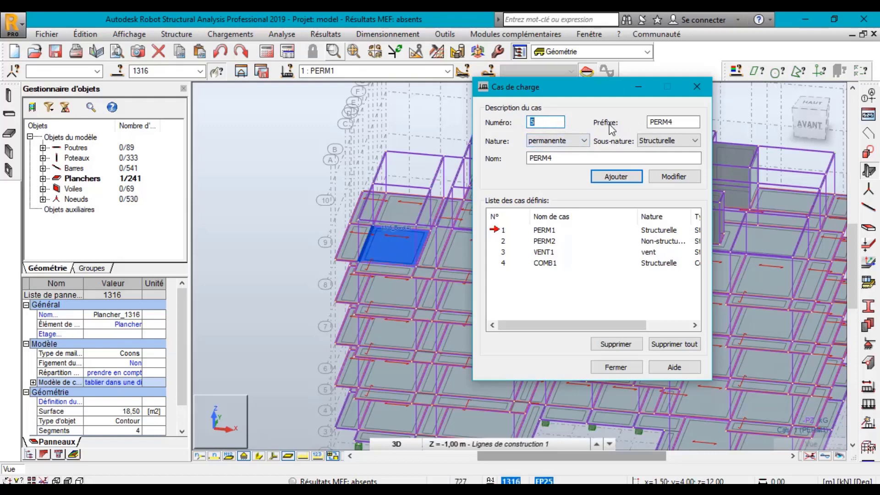
Display the Nature options for new load case 5, currently prefixed PERM4.
left_click(691, 120)
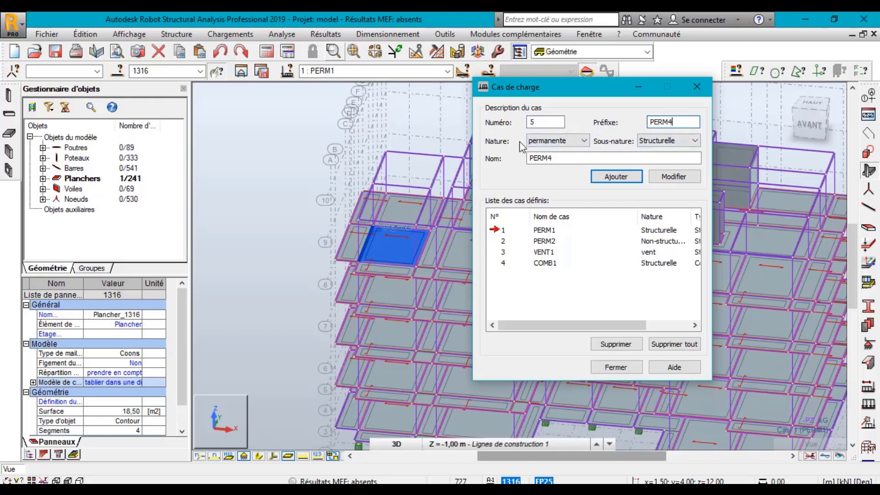
left_click(580, 144)
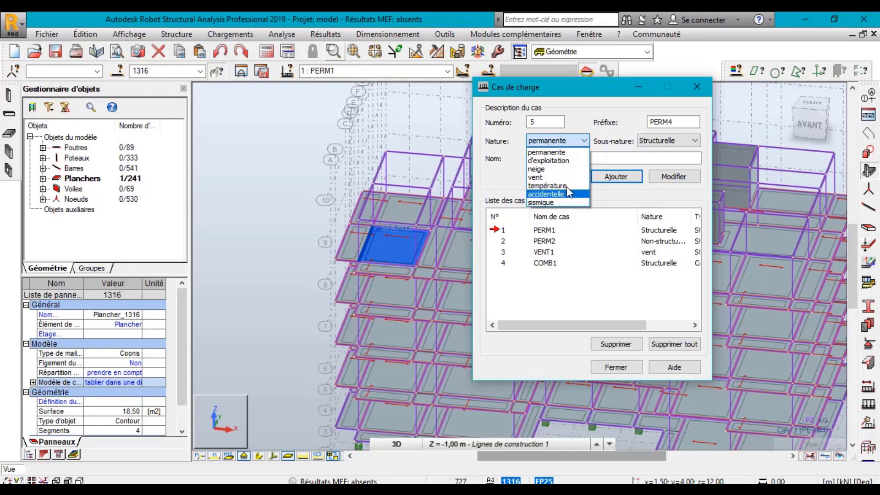
left_click(549, 150)
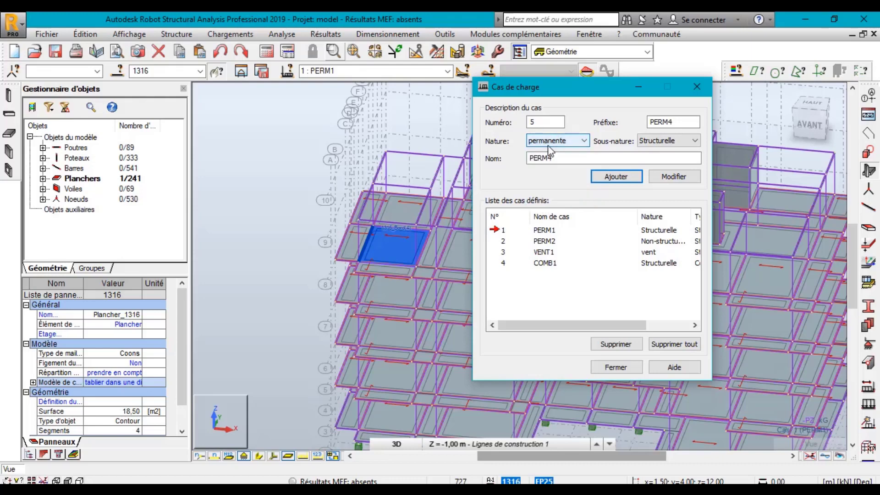
left_click(548, 144)
left_click(560, 143)
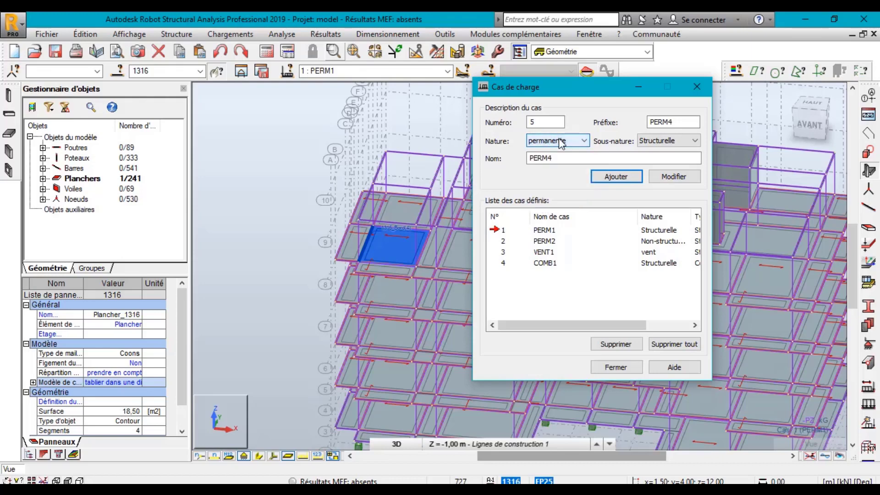
left_click(678, 141)
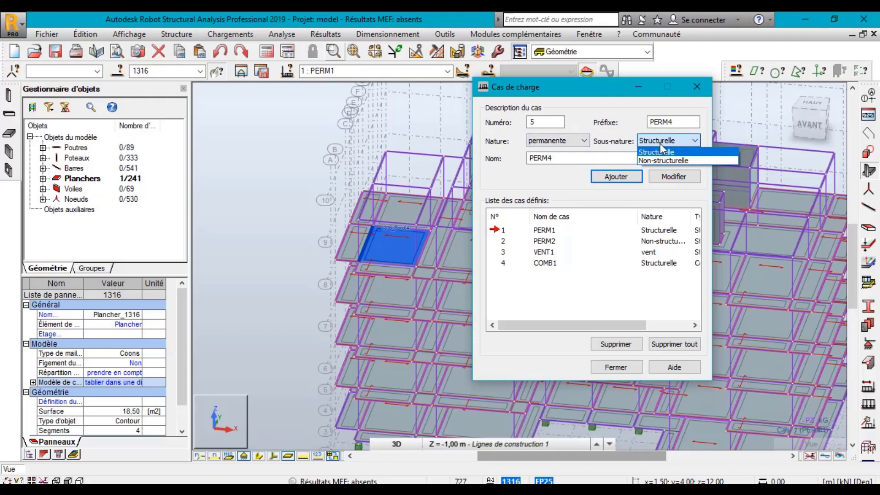
left_click(587, 142)
left_click(586, 141)
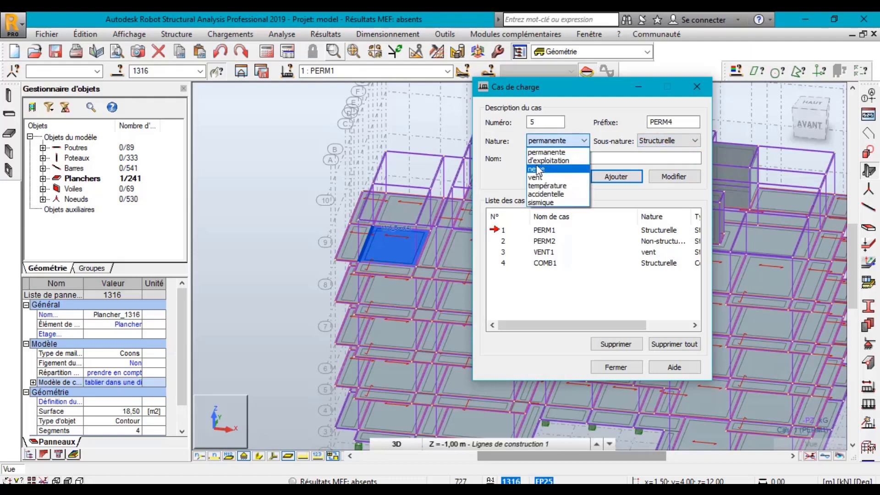
left_click(545, 161)
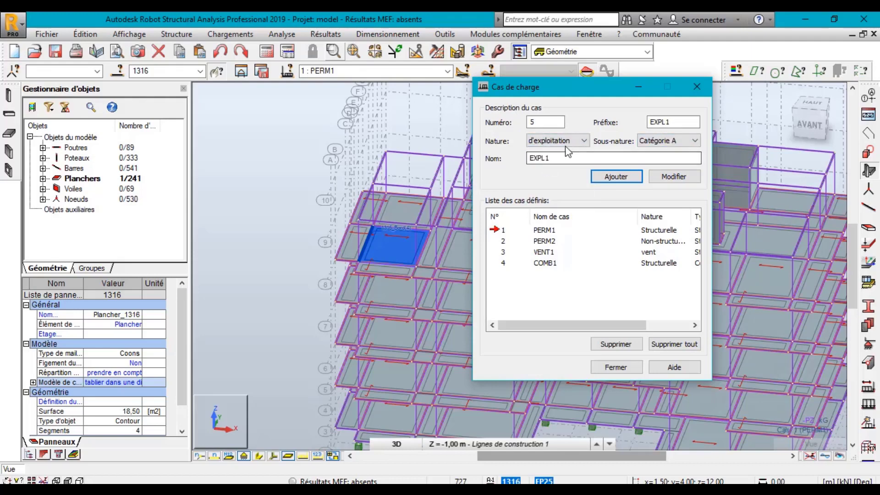
left_click(683, 146)
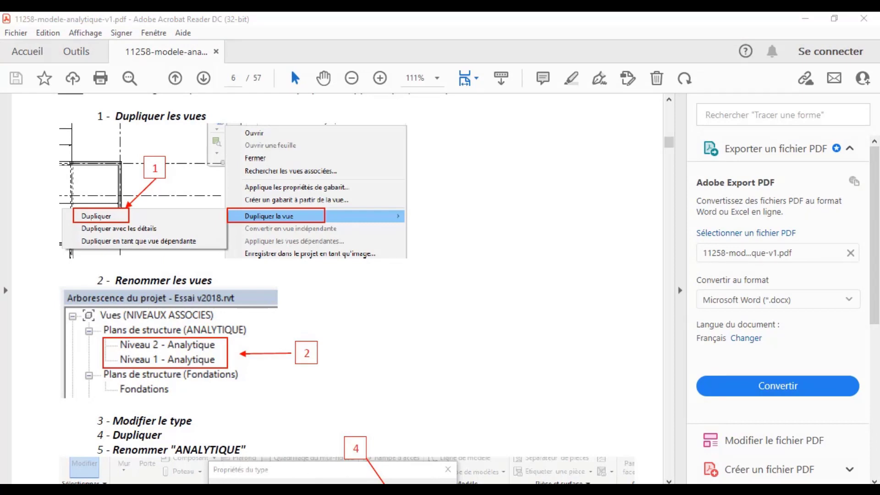
left_click(262, 464)
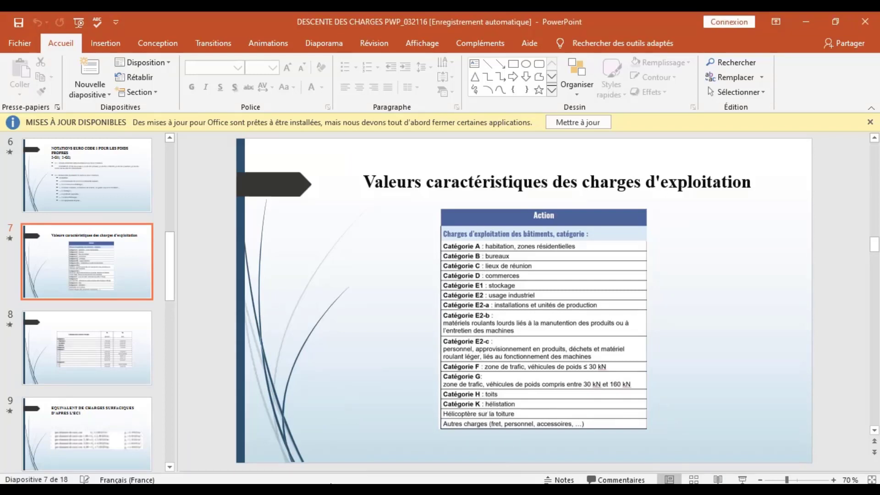
Add load case 5 EXPL1 with sub-nature Catégorie D.
left_click(287, 439)
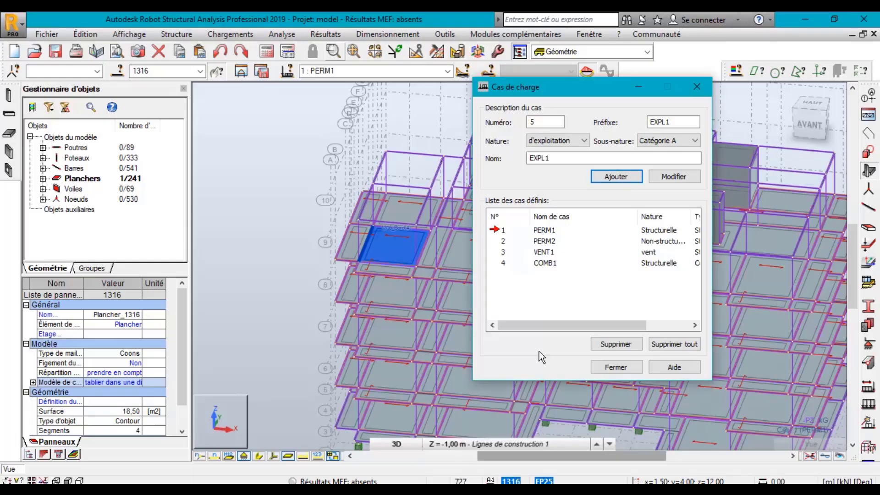
left_click(676, 140)
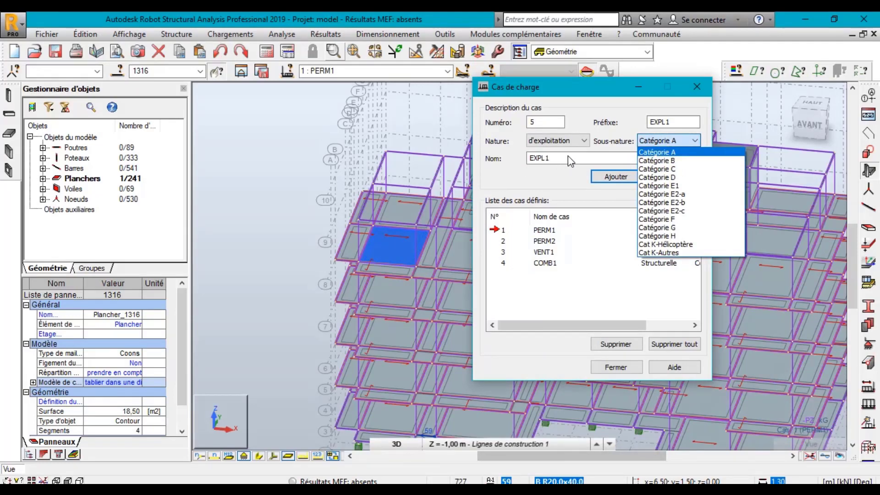
left_click(675, 177)
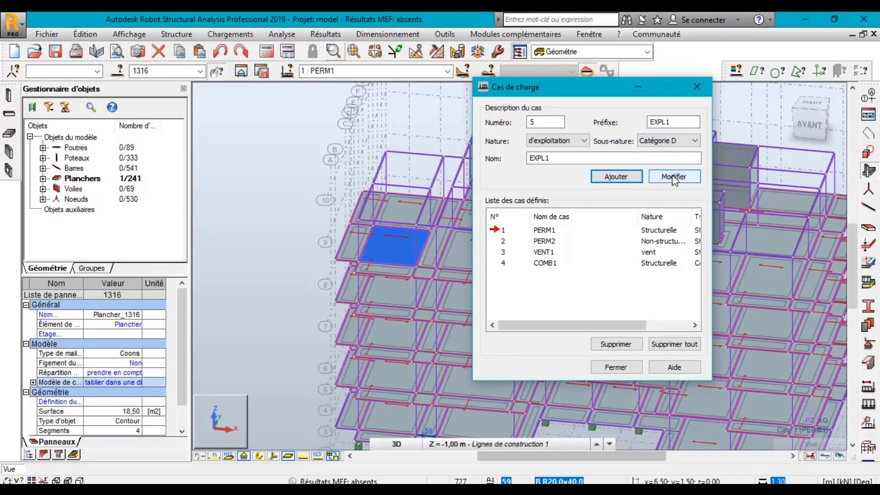
left_click(616, 177)
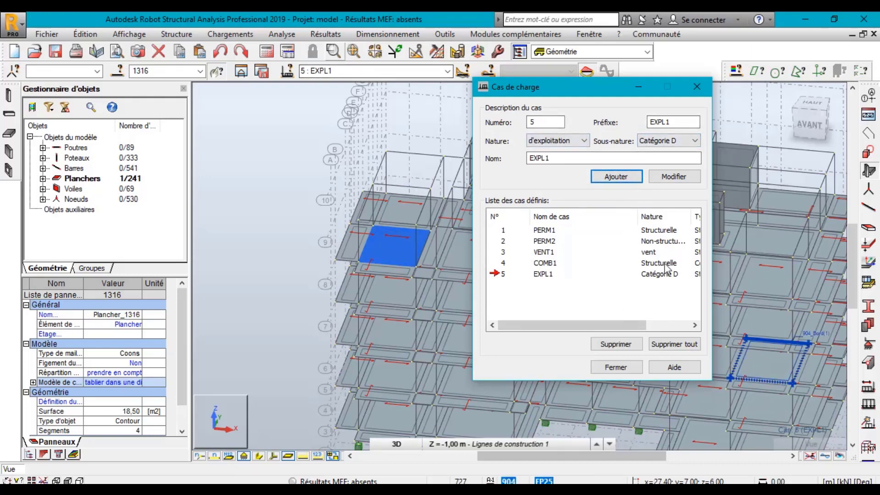
Try the permanente nature and view its sub-categories without changing anything.
left_click(567, 144)
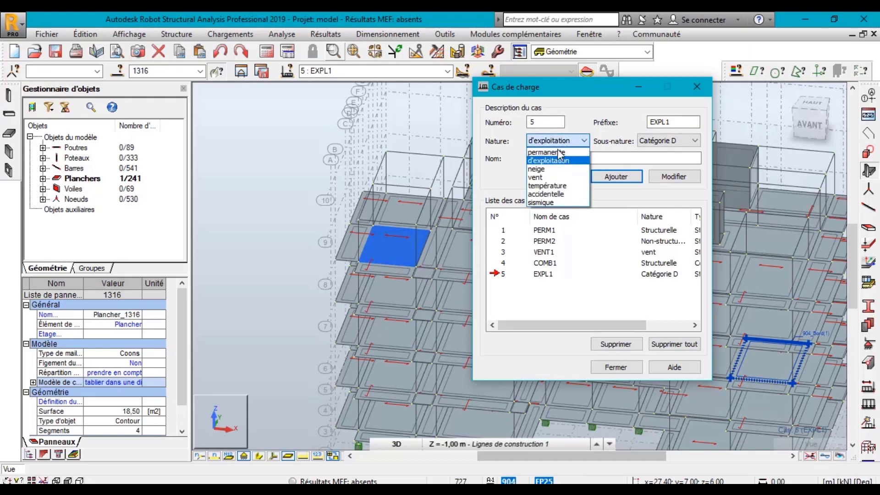
left_click(567, 148)
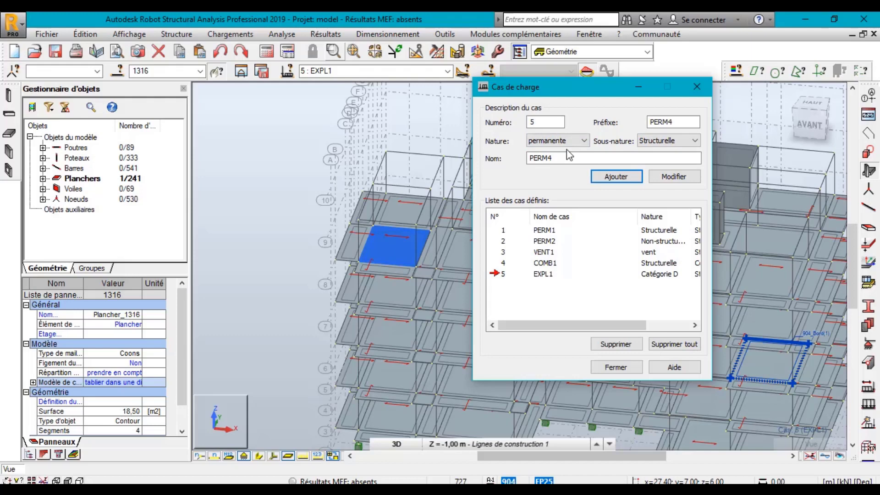
left_click(576, 141)
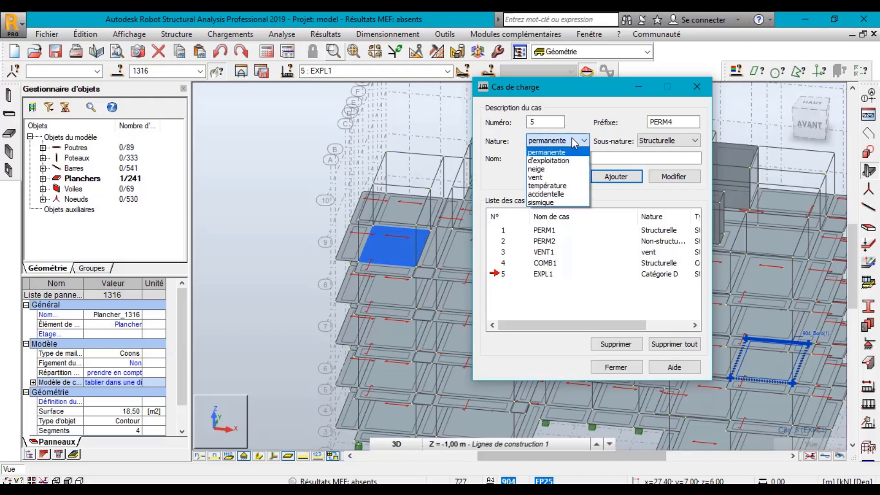
left_click(660, 145)
left_click(660, 145)
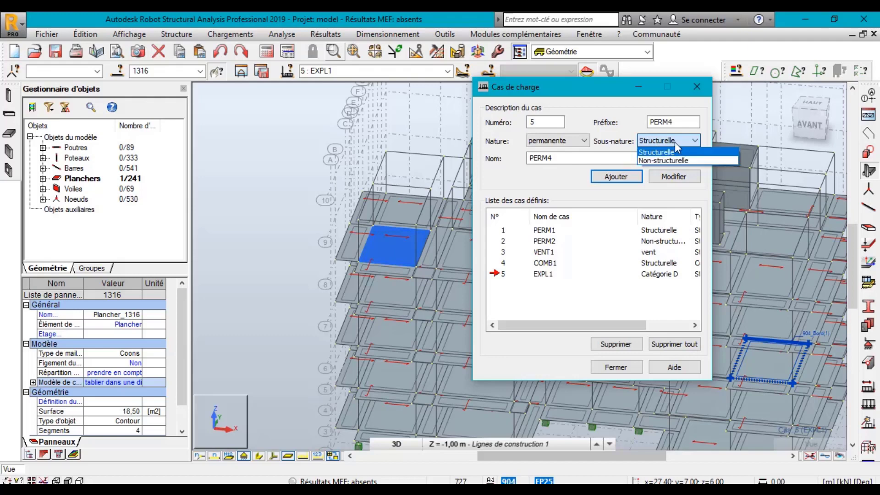
left_click(585, 152)
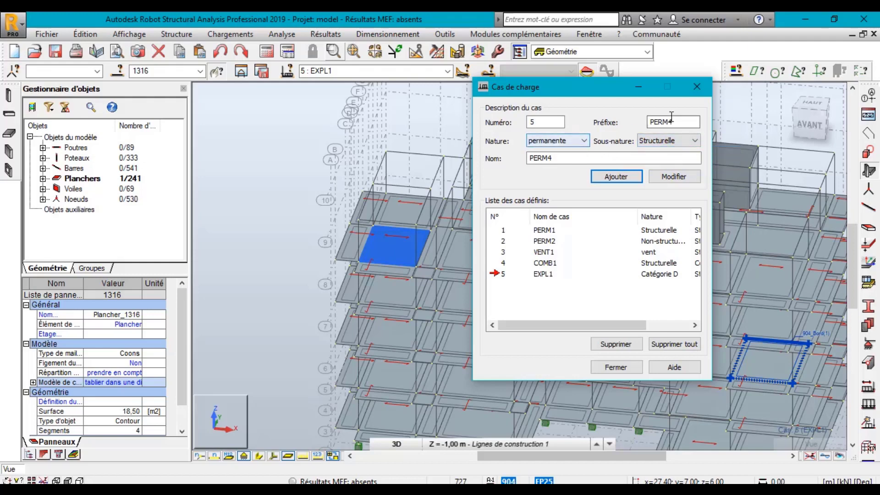
Set the nature back to d'exploitation with sub-category Catégorie D, then close the load case dialog.
left_click(554, 141)
left_click(541, 161)
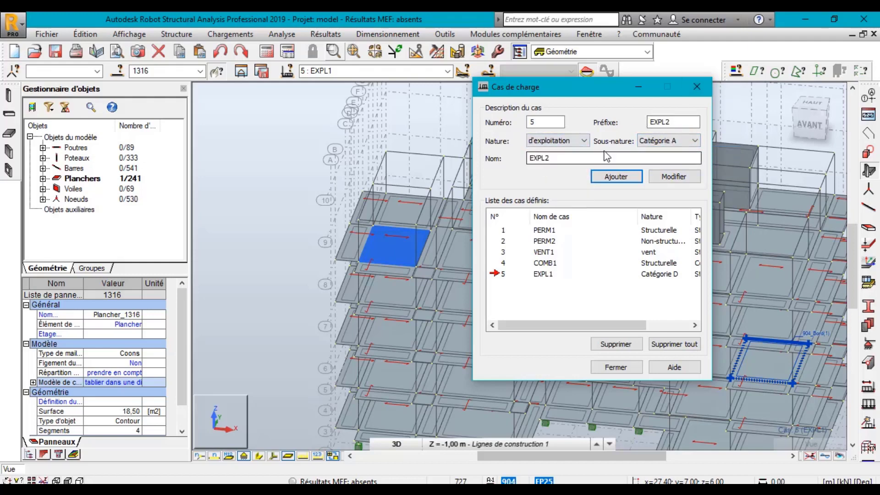
left_click(669, 140)
left_click(658, 177)
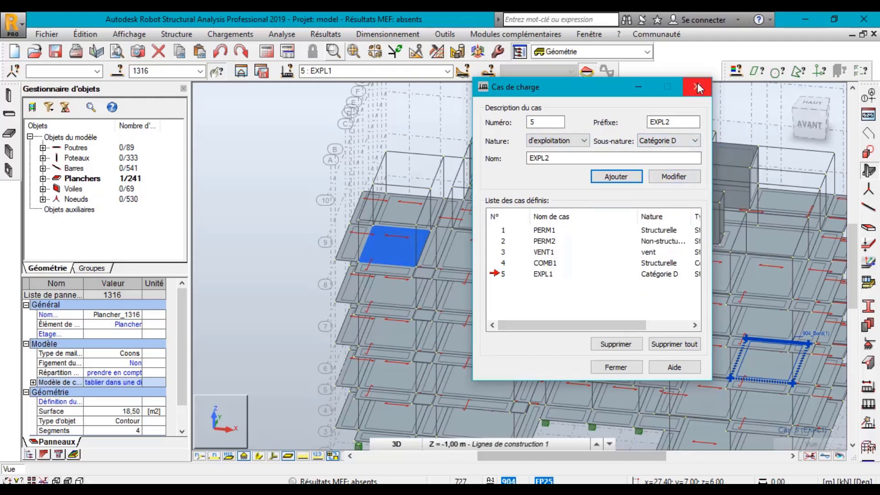
left_click(616, 367)
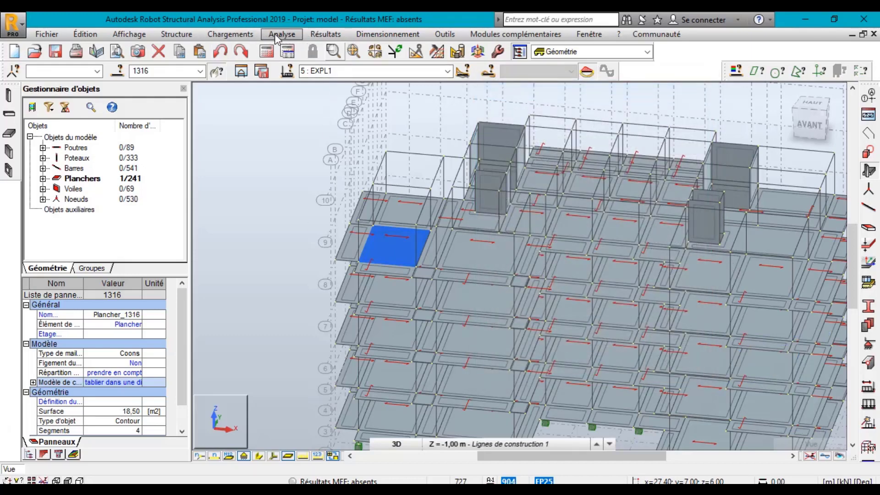
left_click(210, 41)
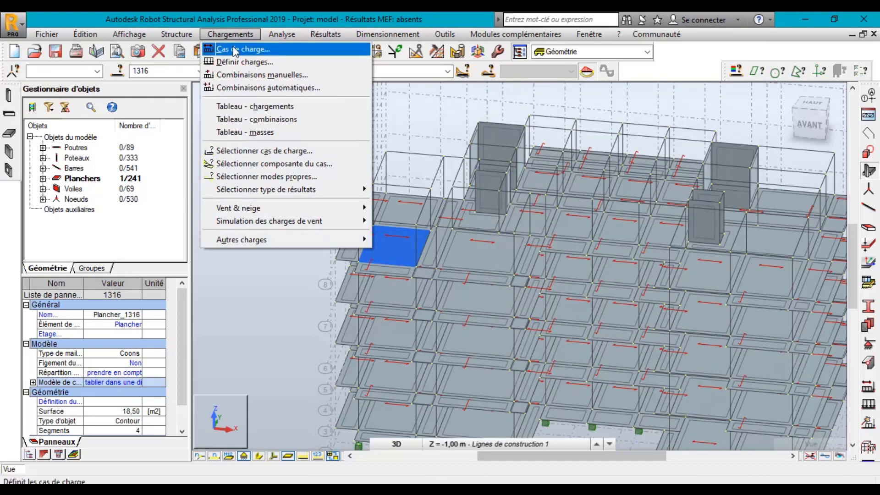
left_click(233, 62)
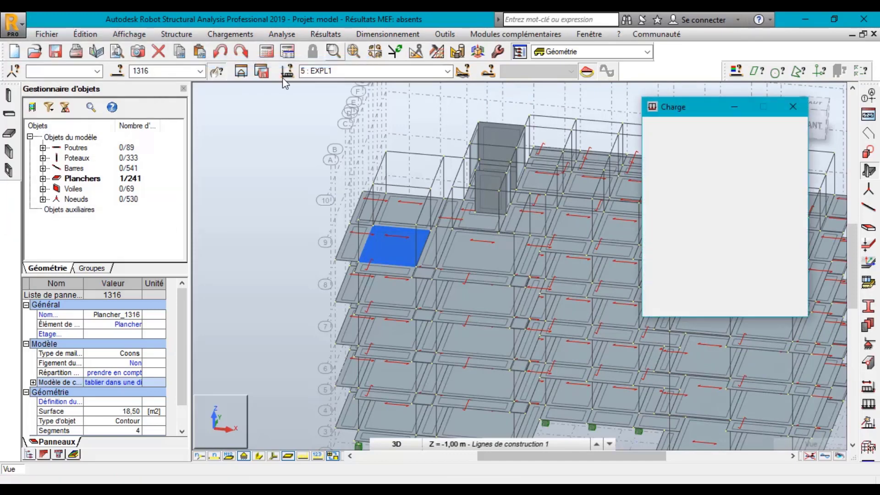
left_click(320, 71)
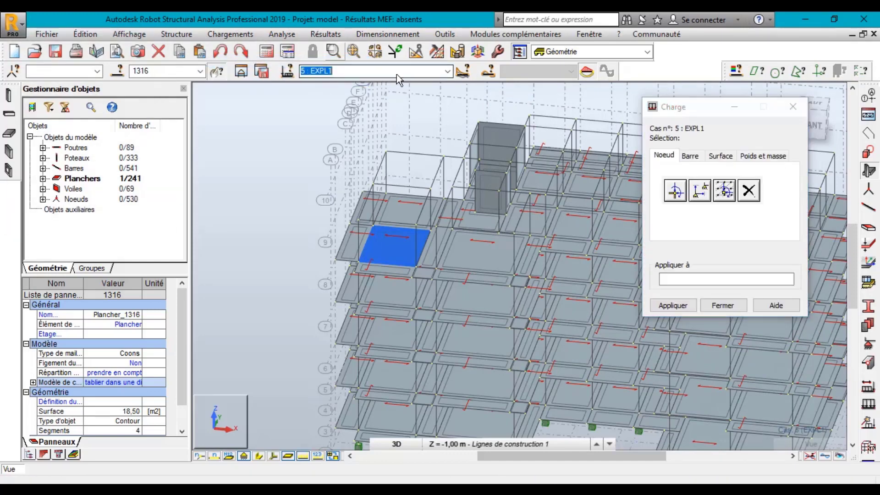
left_click(447, 71)
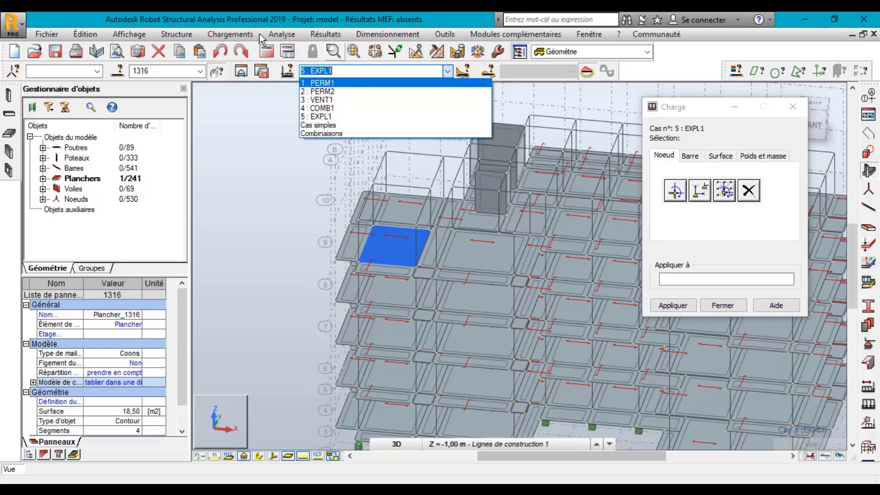
left_click(230, 35)
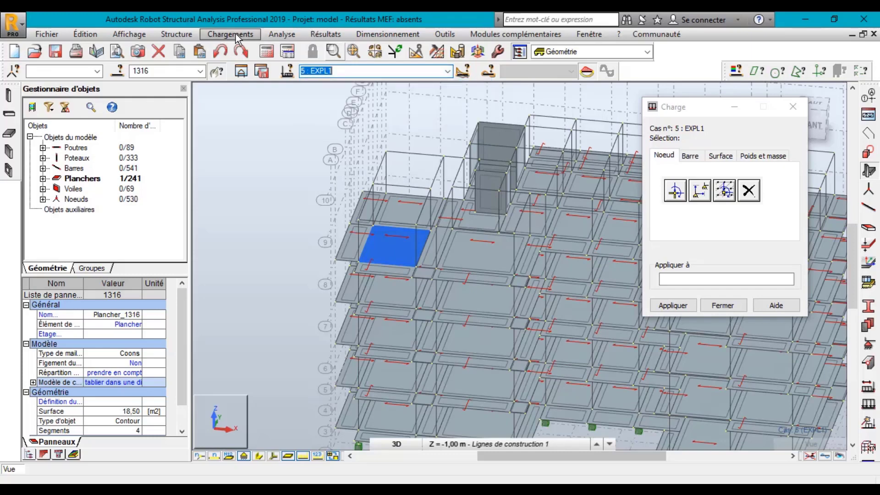
left_click(279, 110)
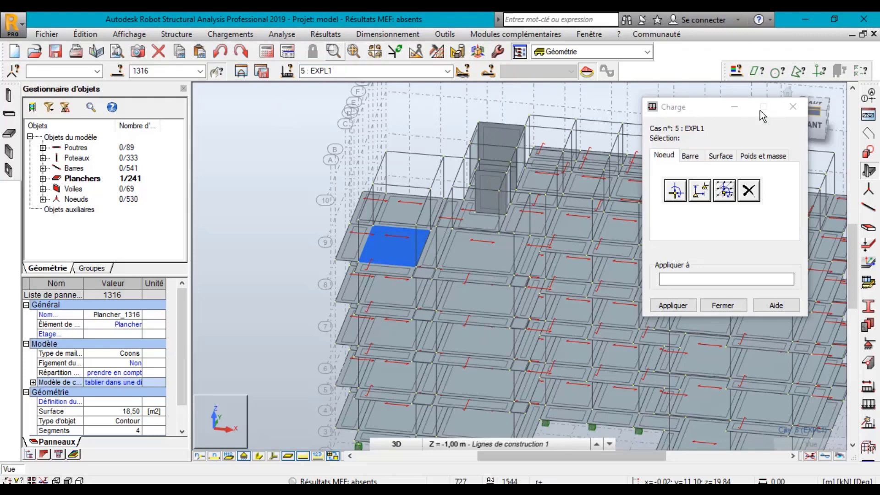
left_click(791, 106)
Glance at the Chargements menu, then bring up the 'DESCENTE DES CHARGES' PowerPoint presentation.
left_click(232, 34)
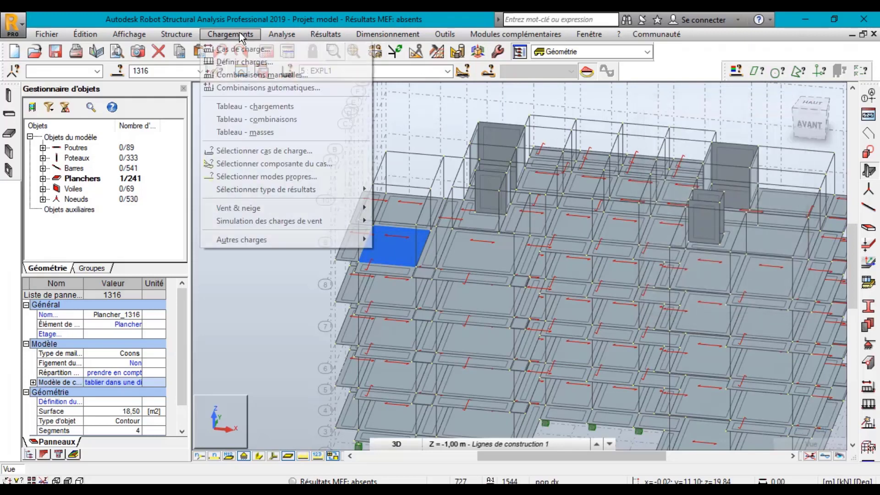
left_click(231, 34)
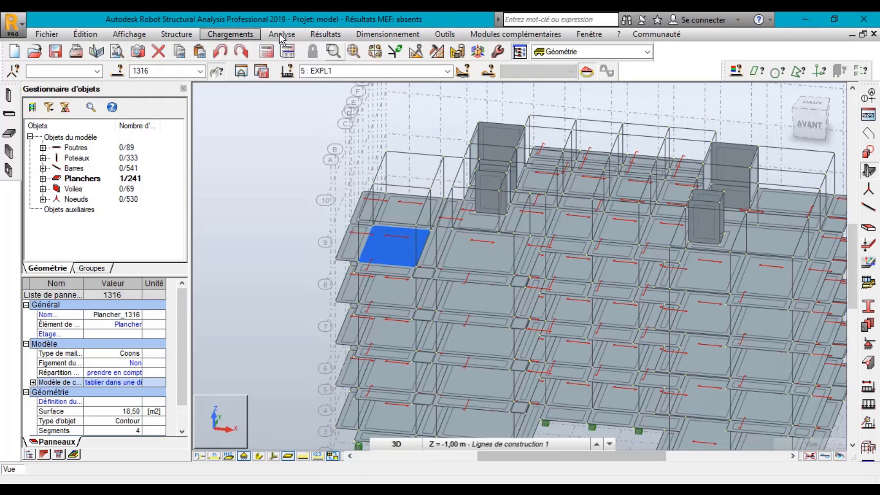
left_click(282, 34)
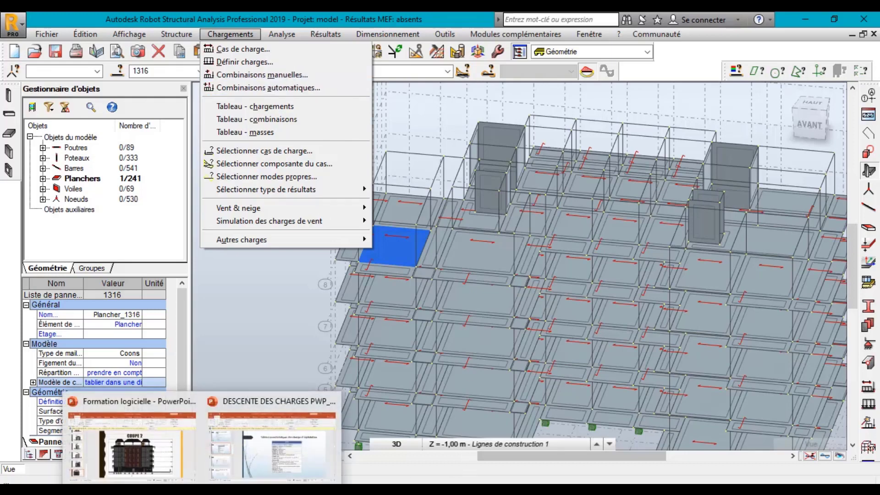
left_click(248, 451)
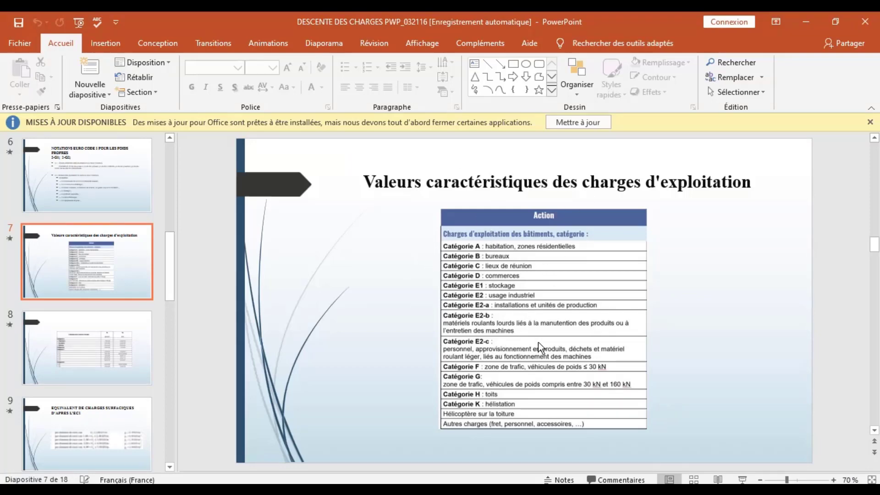
Move from slide 7 to slide 8's table of qk and Qk live-load values.
scroll(537, 342, "down", 1)
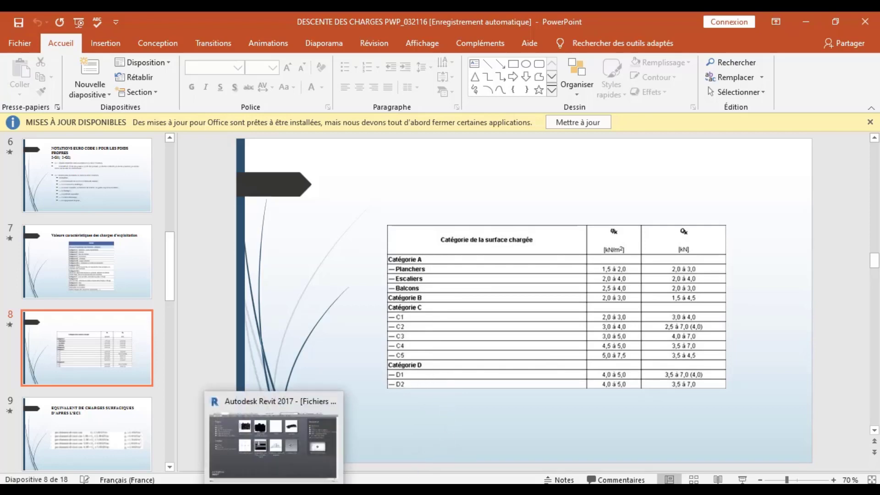
Switch briefly to the Robot building model, then return to the load-table presentation.
left_click(273, 442)
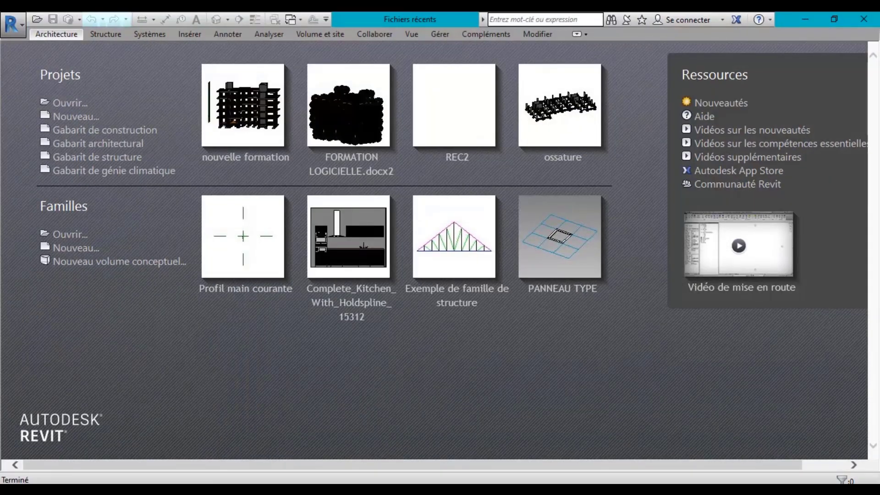
left_click(298, 435)
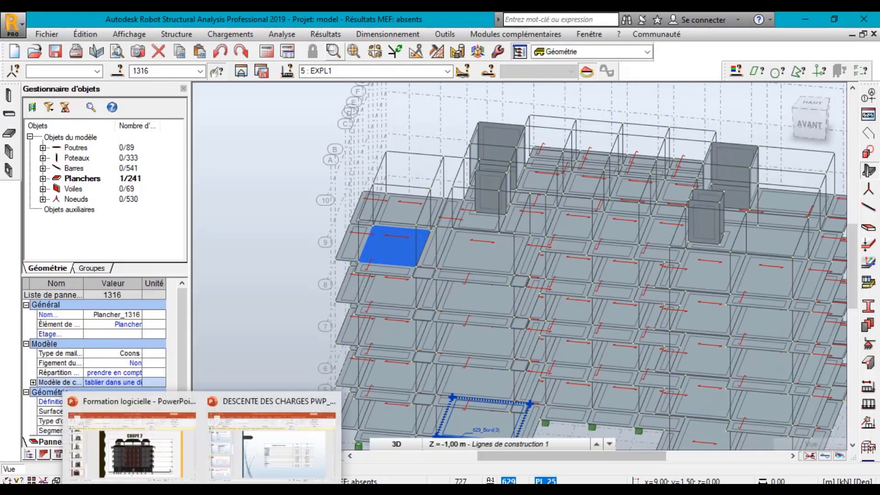
left_click(282, 454)
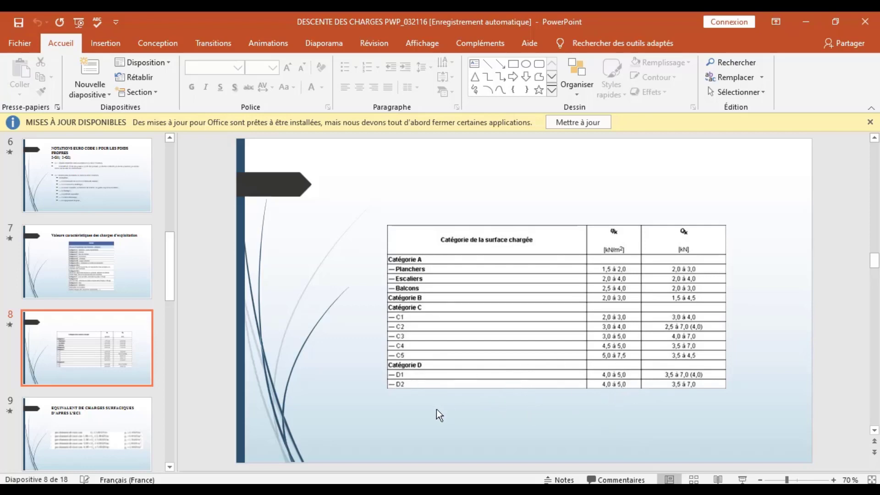
Review slide 9, go back to slide 8, then return to the Robot model.
scroll(438, 407, "down", 1)
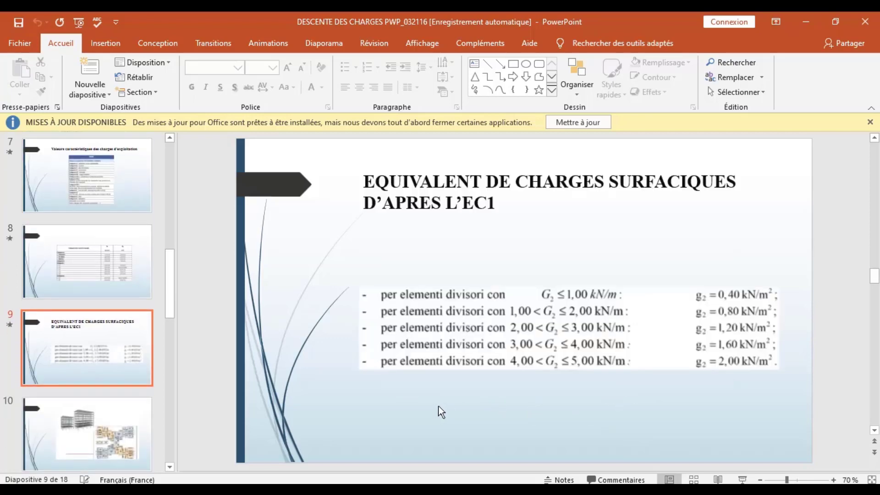
scroll(463, 224, "up", 1)
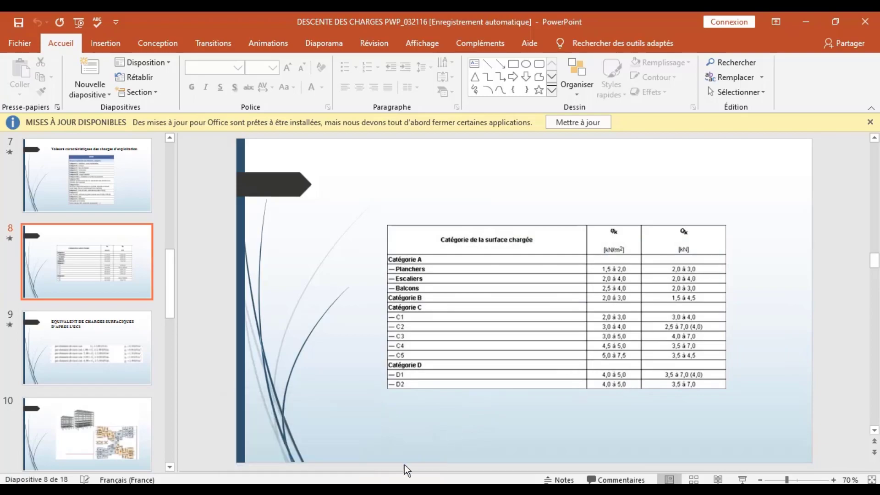
left_click(300, 435)
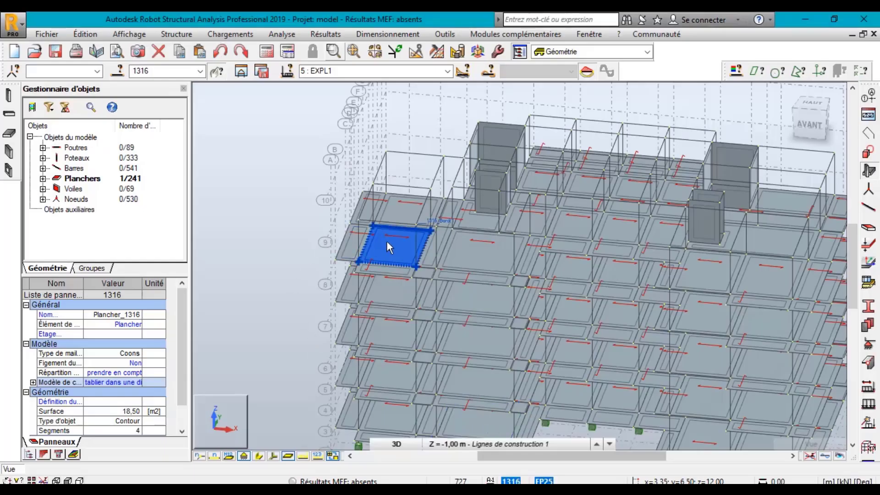
Open Définir charges for case 5 : EXPL1 and choose a uniform surface load.
left_click(246, 37)
left_click(247, 61)
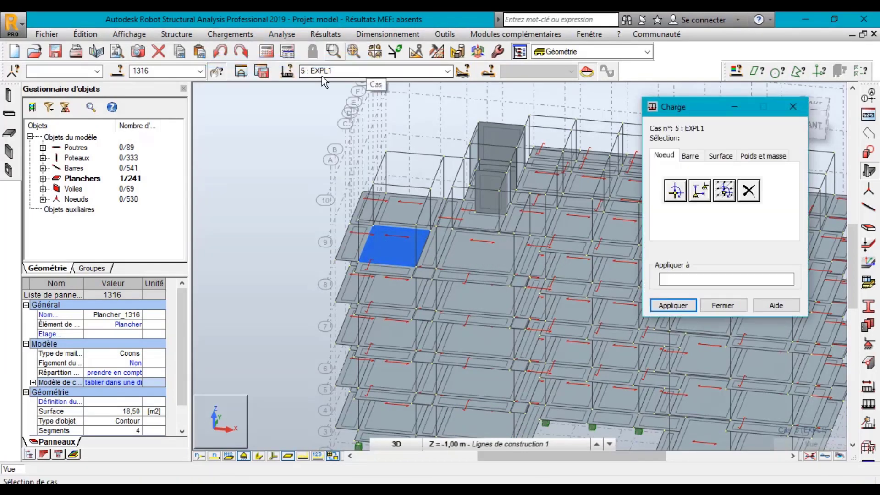
left_click(447, 71)
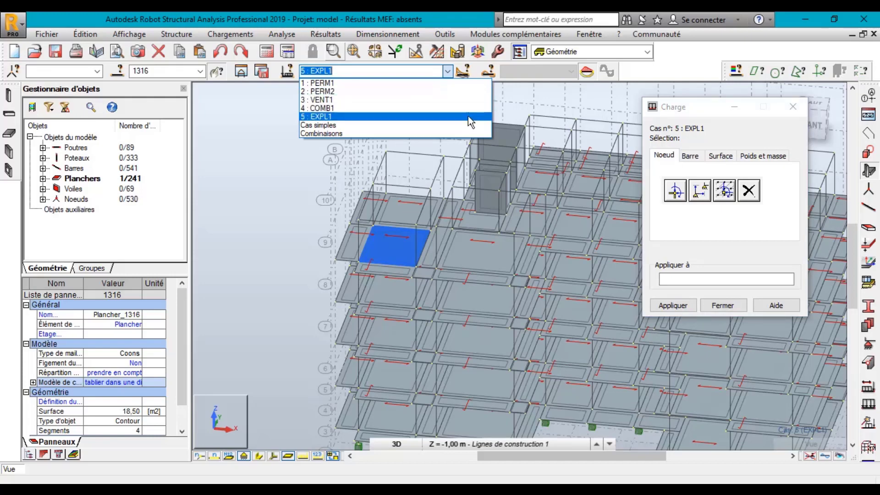
left_click(355, 120)
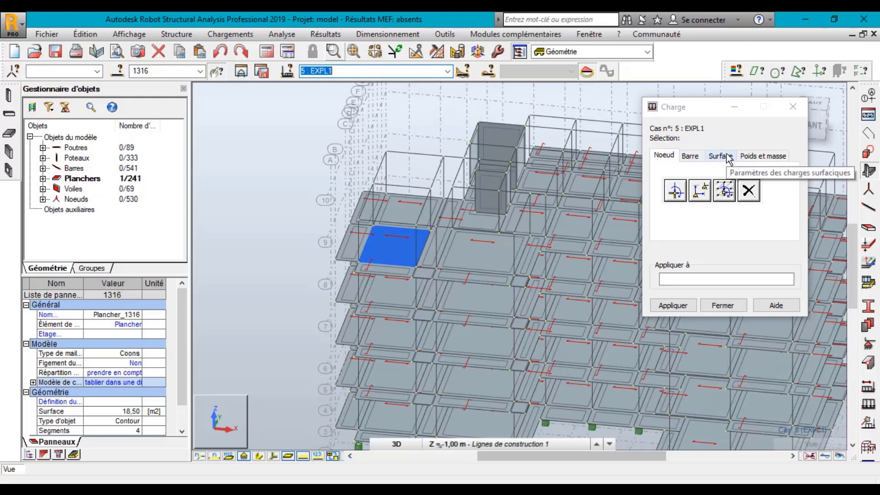
left_click(728, 156)
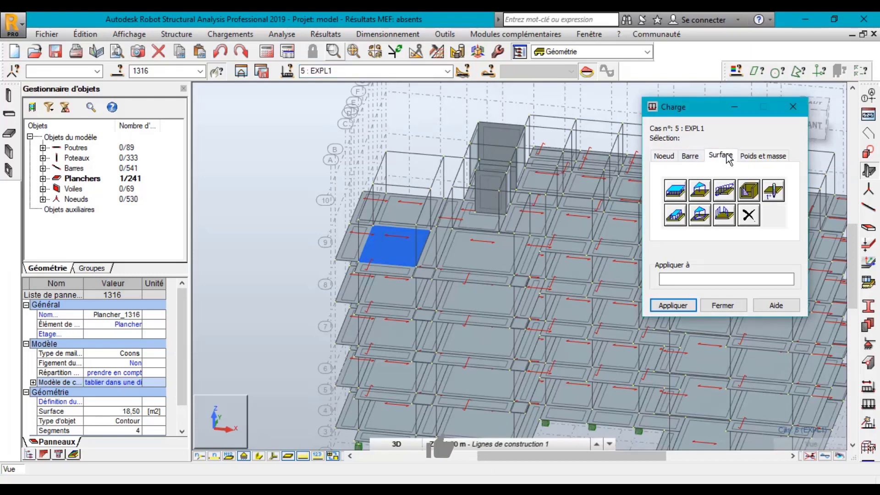
left_click(673, 197)
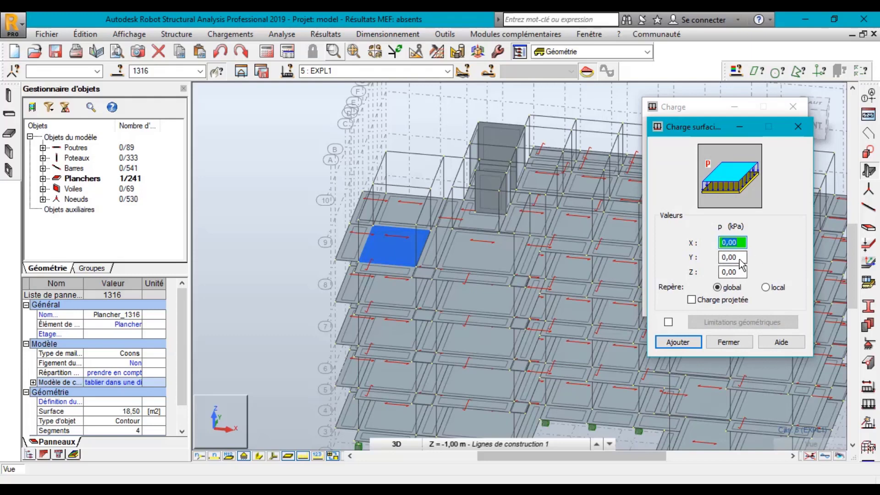
Apply a projected uniform -5 kPa Z load to panel 1316 under EXPL1, then close the dialog.
left_click(727, 273)
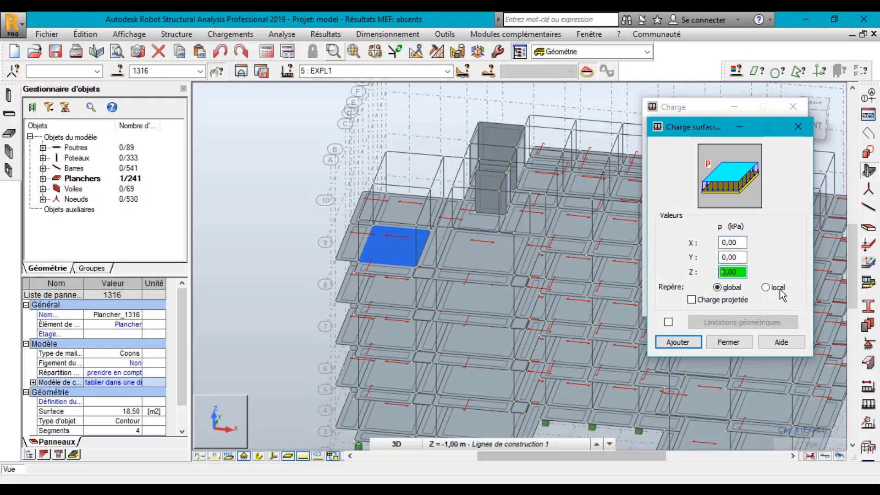
type("-")
type("5")
key("Delete")
left_click(692, 300)
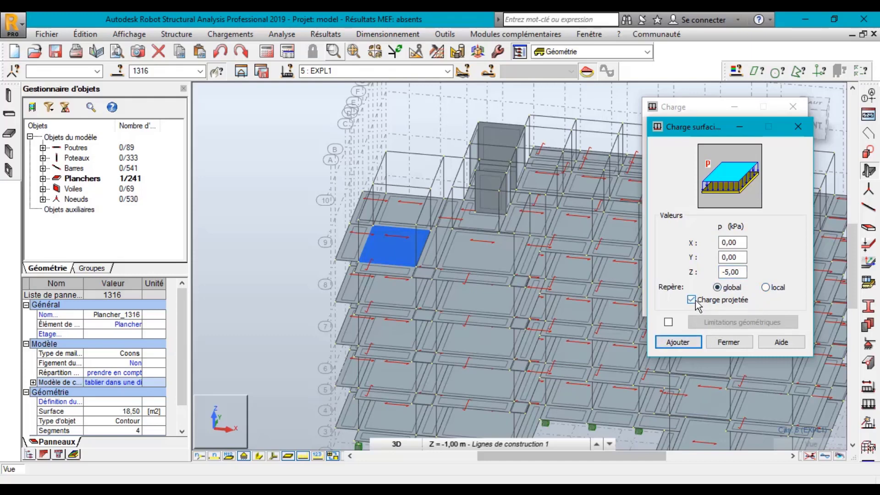
left_click(674, 343)
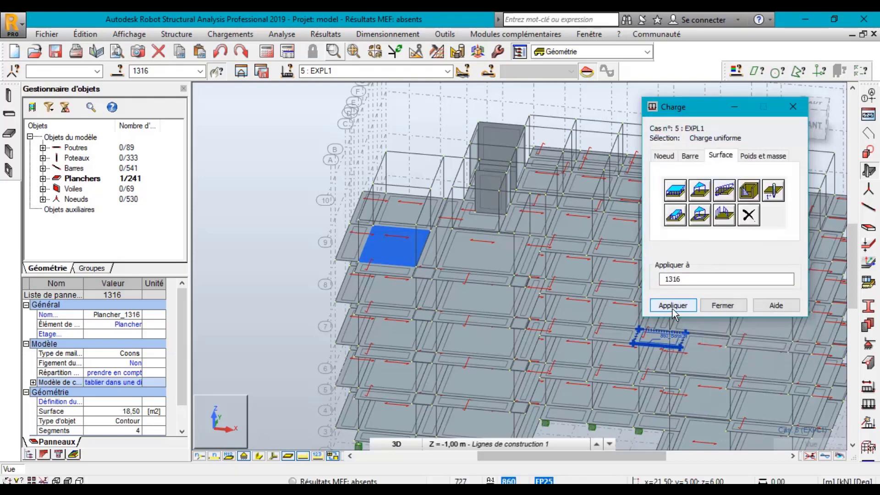
left_click(675, 313)
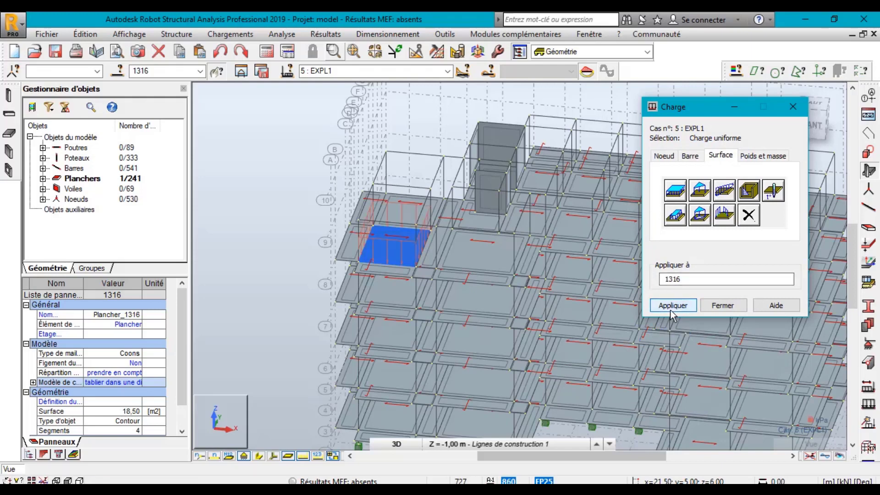
left_click(732, 309)
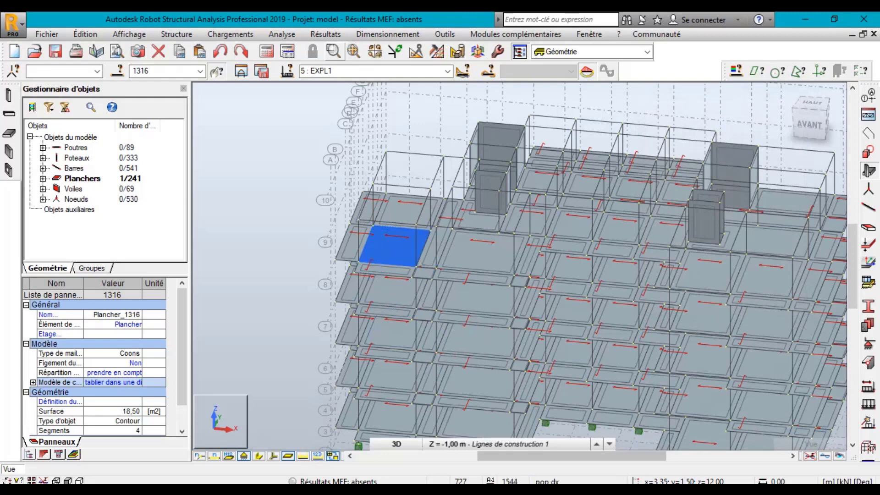
left_click(395, 444)
Deselect the panel and zoom the XZ front view onto the loaded slab's downward arrows.
left_click(278, 369)
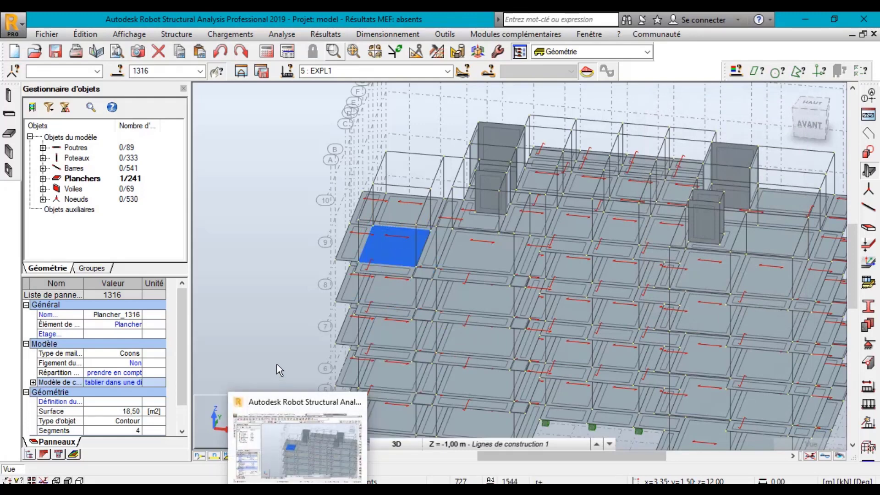
left_click(277, 364)
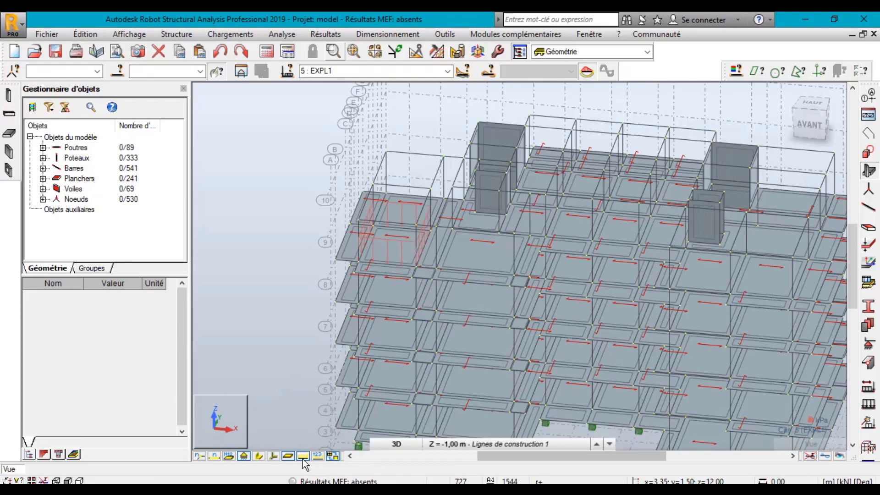
key("ctrl+alt+1")
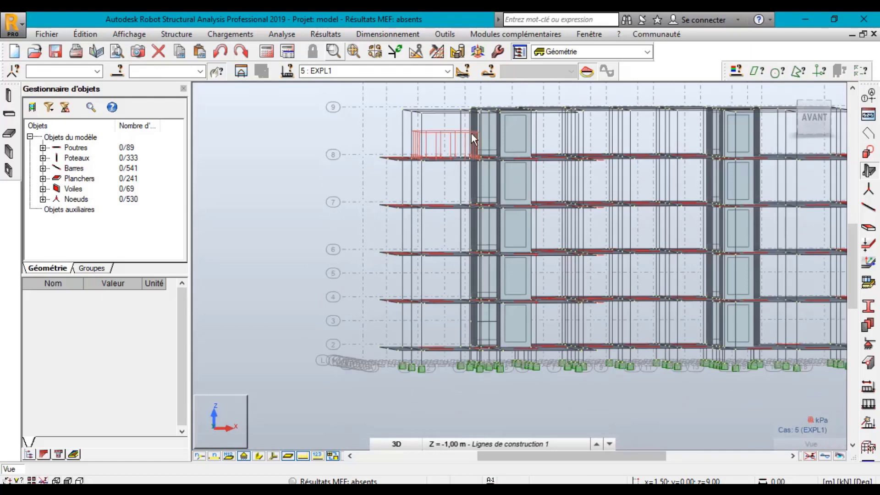
scroll(476, 131, "up", 2)
scroll(481, 131, "up", 2)
scroll(480, 131, "up", 1)
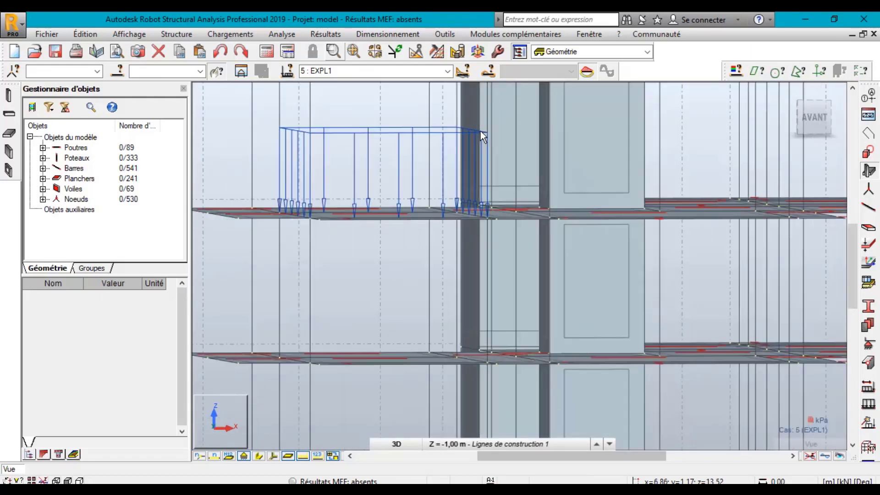
scroll(480, 131, "up", 1)
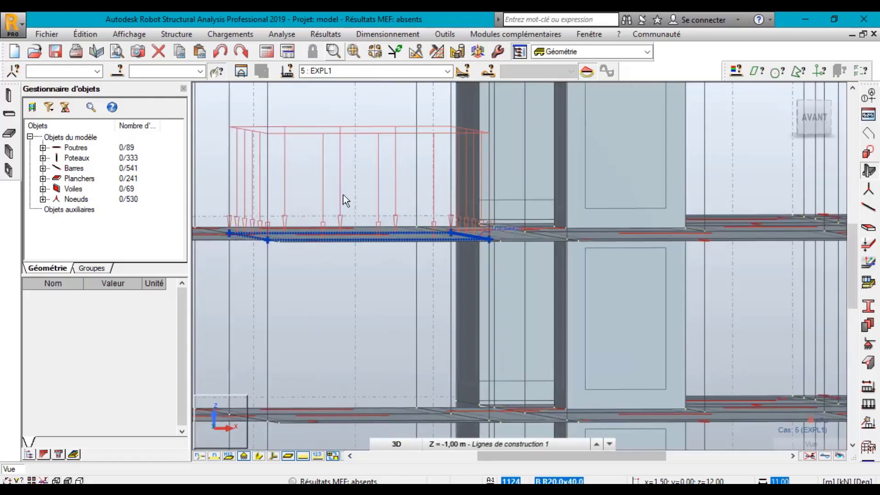